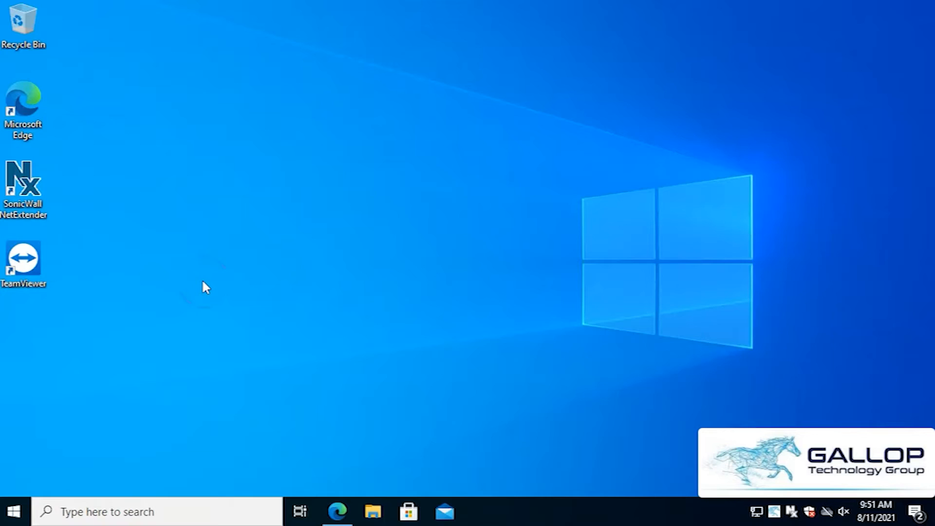
- Search Windows for "remove" and open the Add or remove programs settings
{"action": "left_click", "coordinate": [14, 513]}
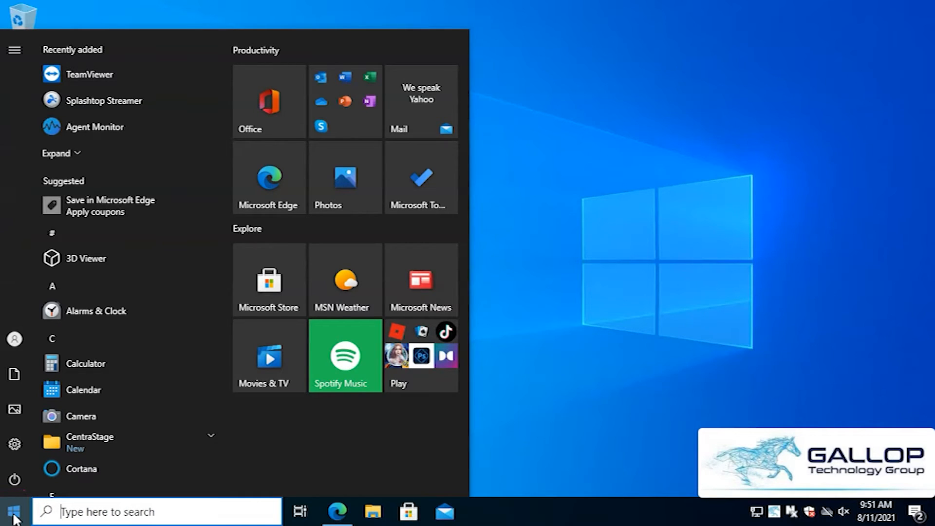
{"action": "type", "text": "remote"}
{"action": "key", "text": "BackSpace"}
{"action": "key", "text": "BackSpace"}
{"action": "key", "text": "BackSpace"}
{"action": "type", "text": "ve"}
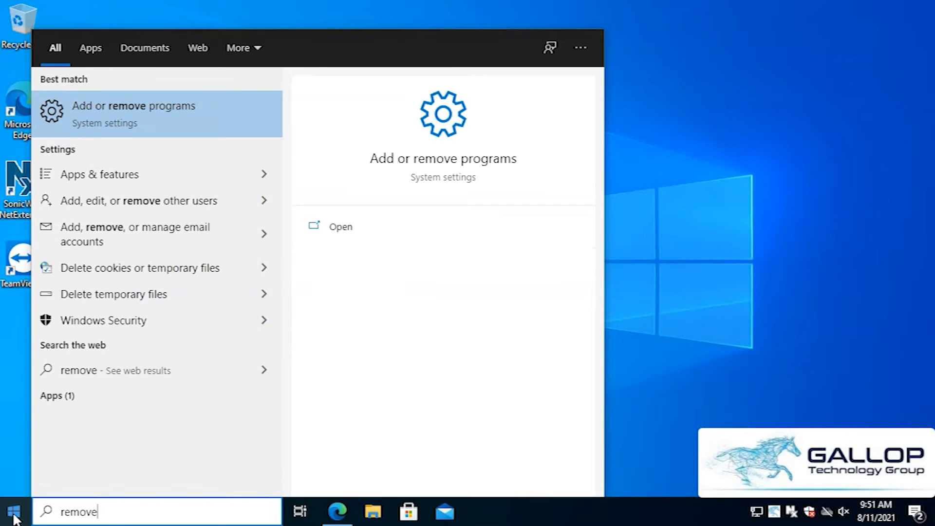
{"action": "key", "text": "Return"}
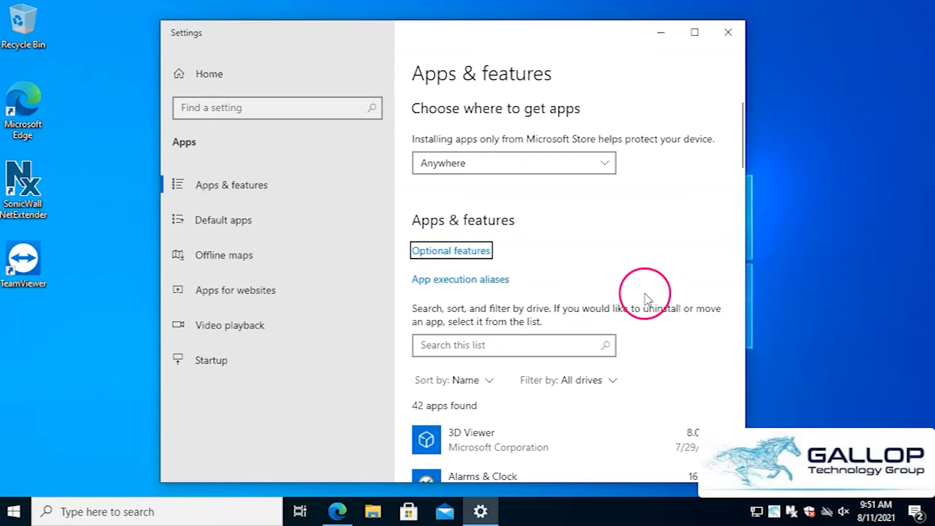
- Filter the installed apps by "net" and uninstall SonicWall NetExtender, allowing it to make changes to the device
{"action": "left_click", "coordinate": [522, 346]}
{"action": "type", "text": "net"}
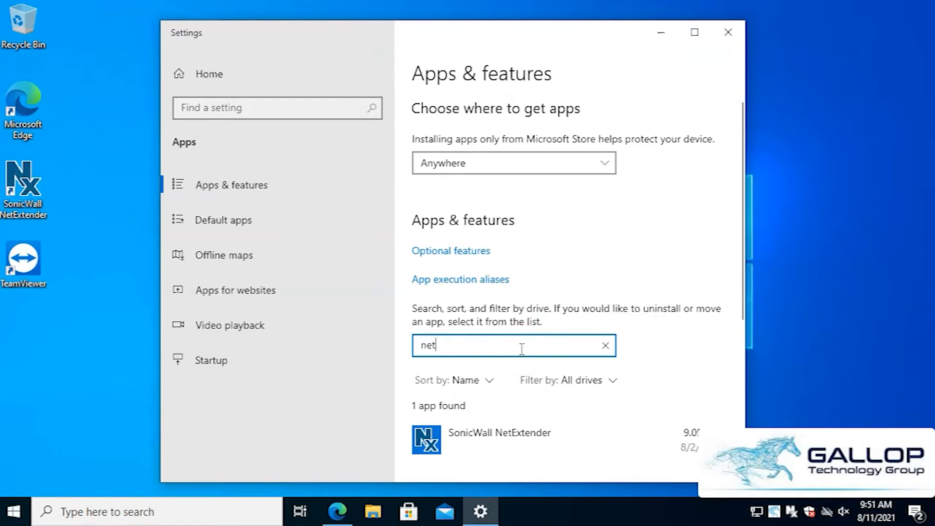
{"action": "left_click", "coordinate": [584, 449]}
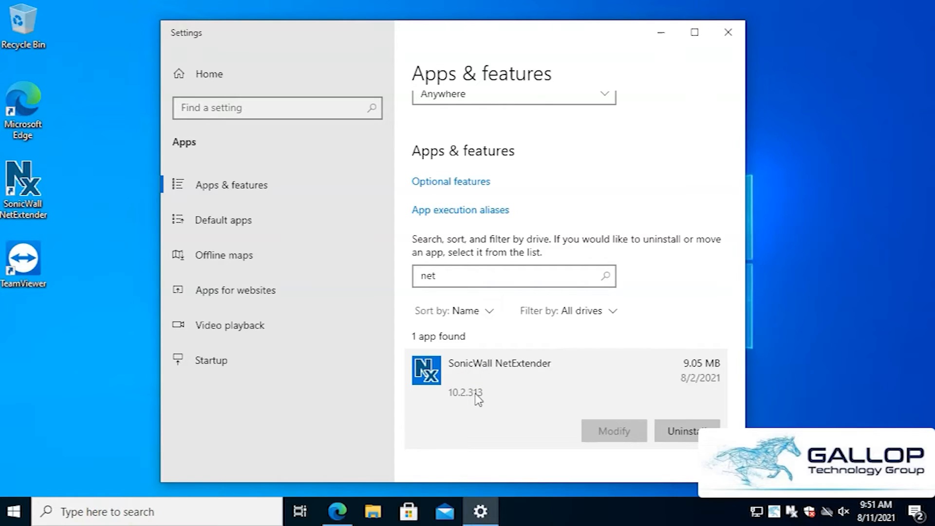
{"action": "left_click", "coordinate": [687, 434]}
{"action": "left_click", "coordinate": [705, 399]}
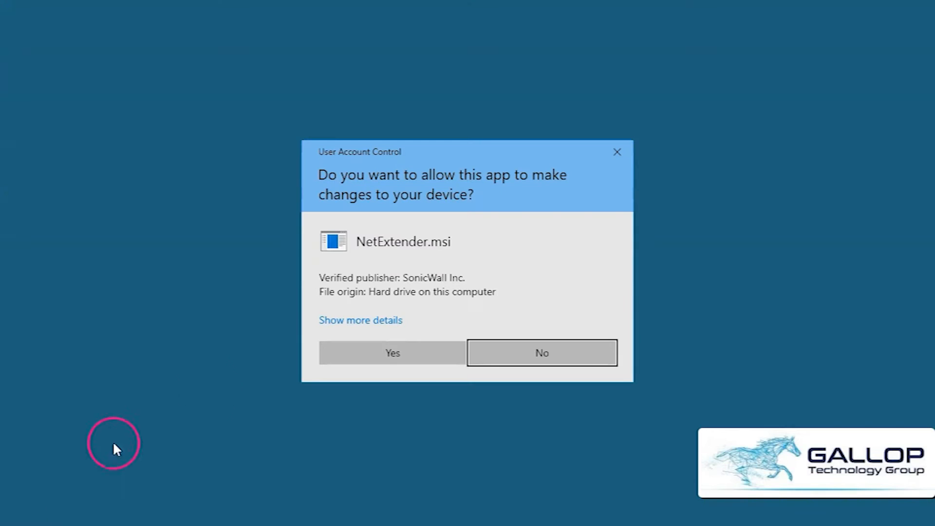
{"action": "left_click", "coordinate": [428, 362]}
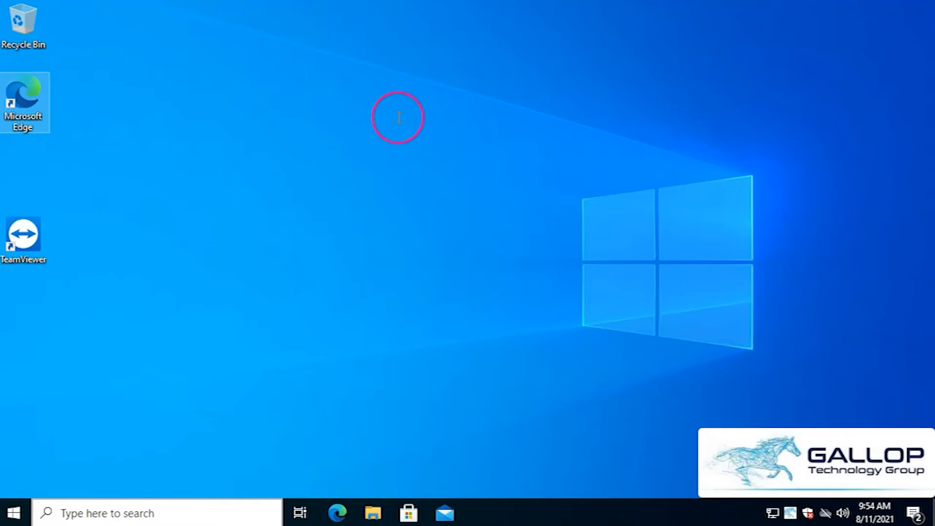
{"action": "double_click", "coordinate": [24, 111]}
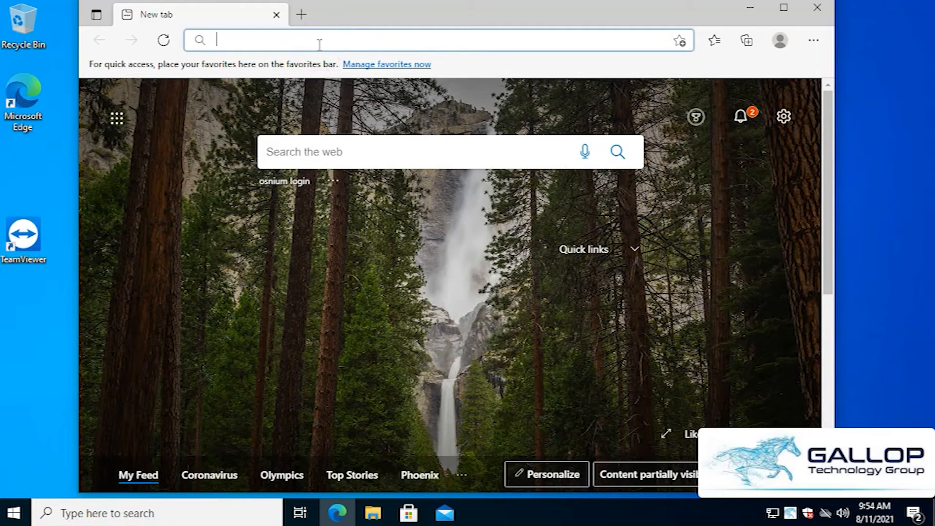
{"action": "type", "text": "https:/"}
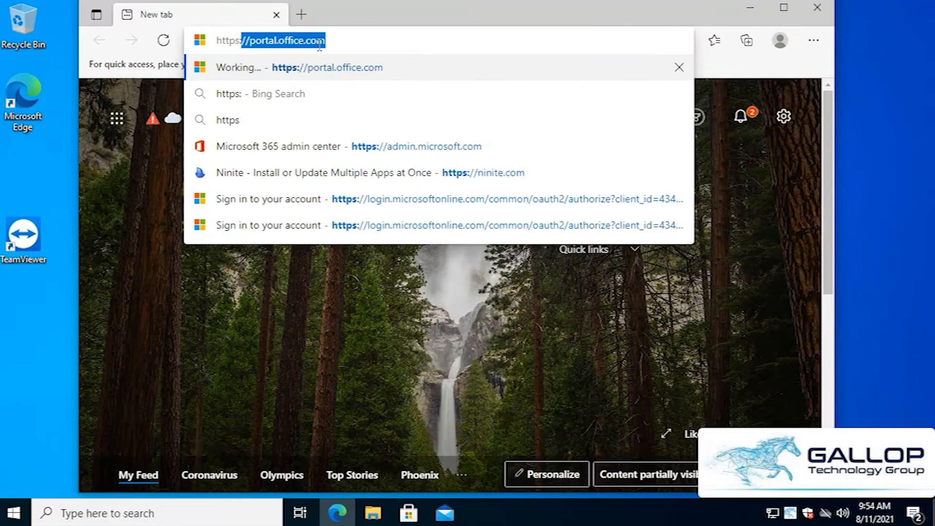
{"action": "type", "text": "/"}
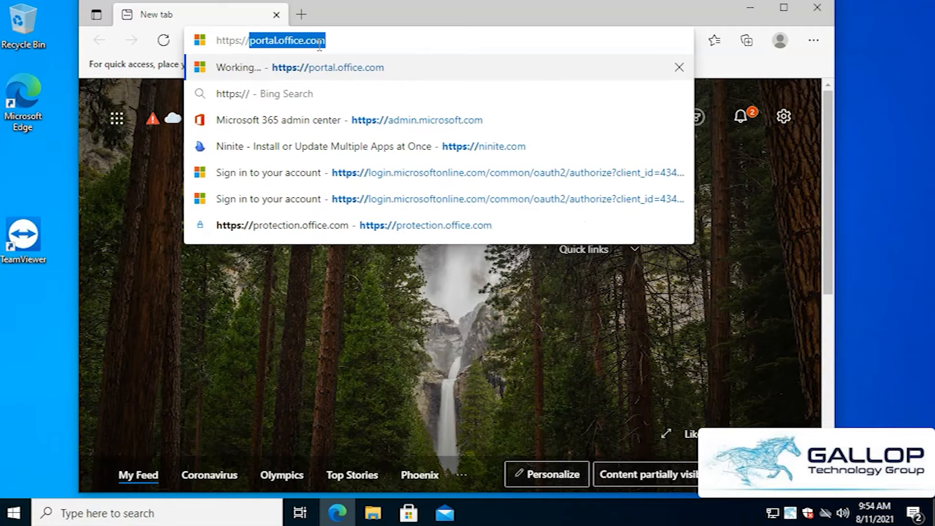
{"action": "type", "text": "tiny.one/gtg"}
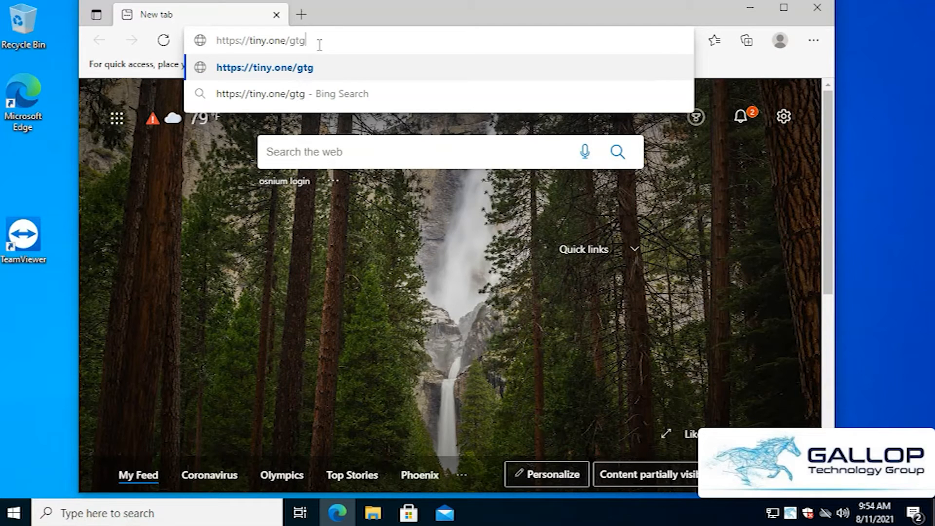
{"action": "type", "text": "vpn"}
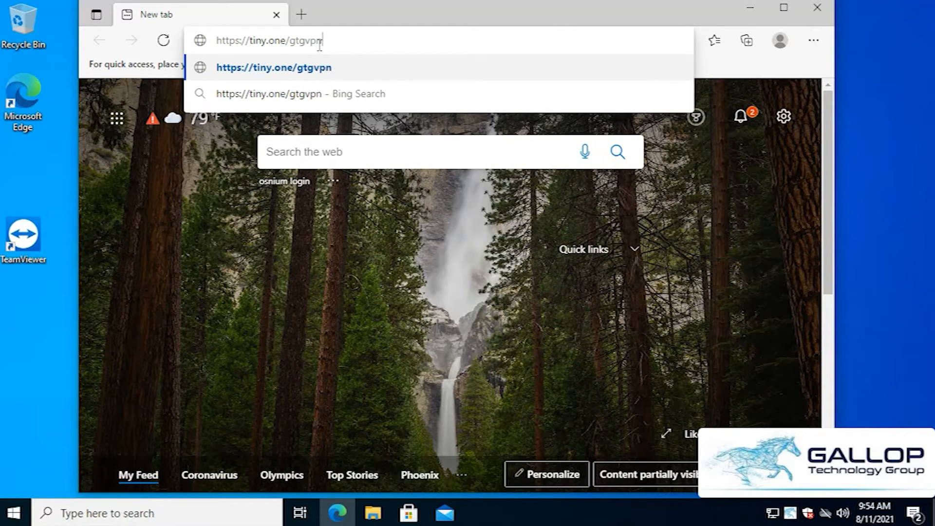
{"action": "key", "text": "Return"}
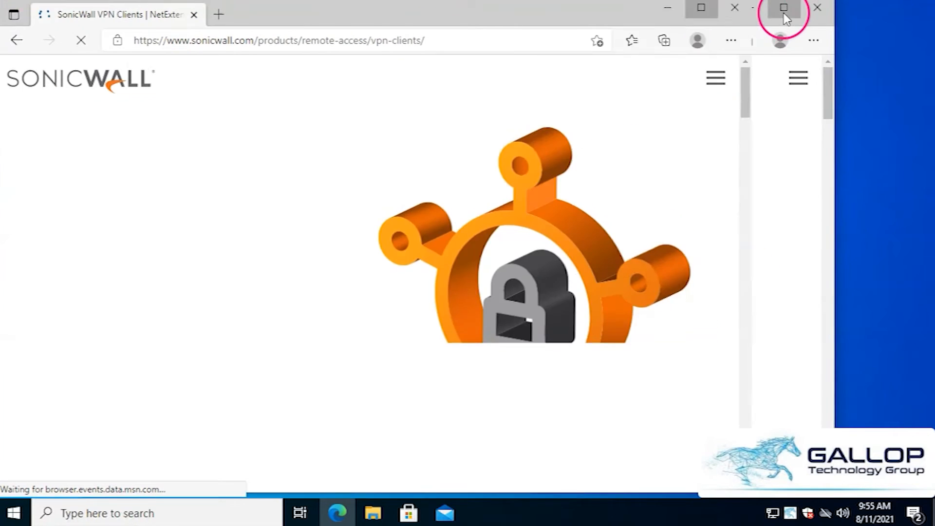
{"action": "left_click", "coordinate": [784, 9]}
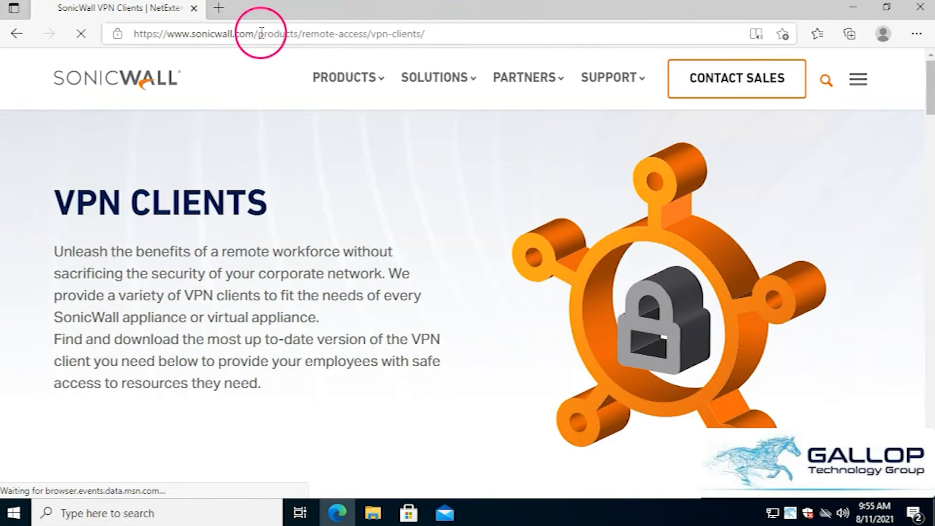
- Look over the VPN clients offered on the SonicWall page and download NetExtender for Windows
{"action": "scroll", "coordinate": [370, 214], "scroll_direction": "down", "scroll_amount": 8}
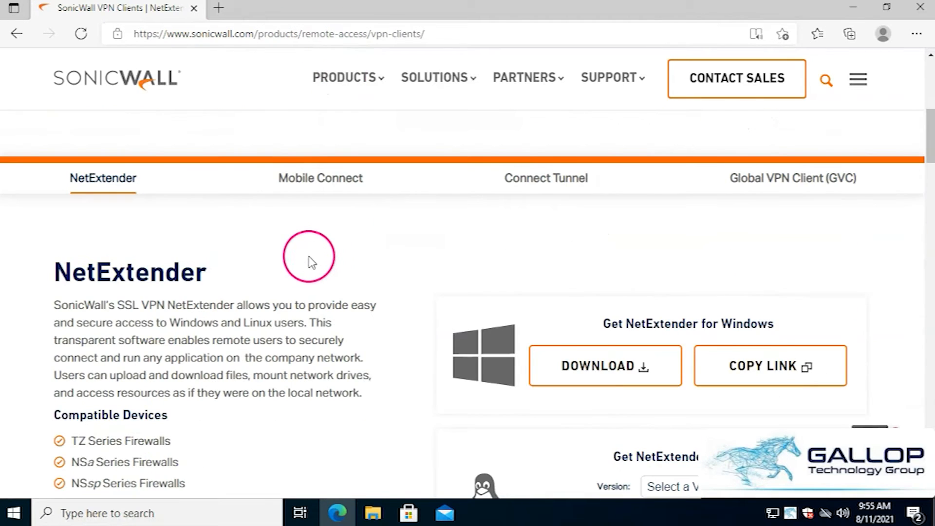
{"action": "scroll", "coordinate": [309, 248], "scroll_direction": "down", "scroll_amount": 1}
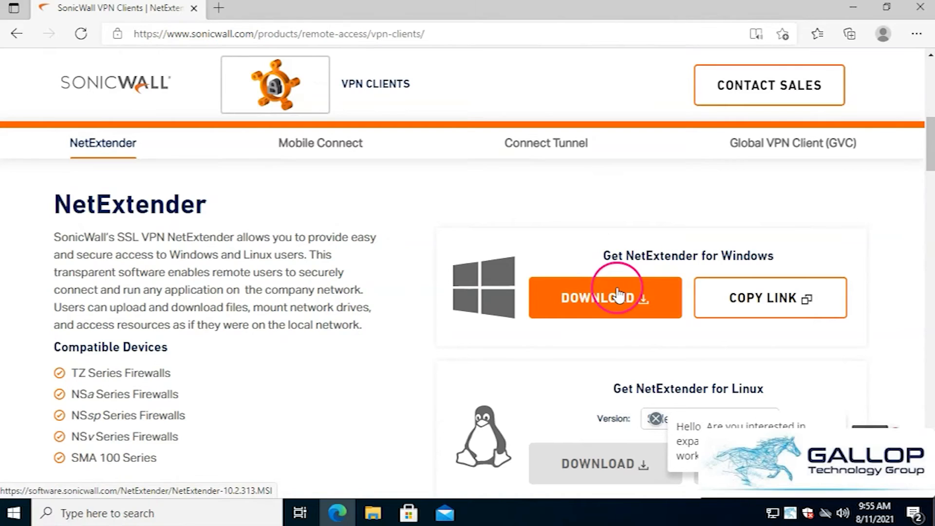
{"action": "scroll", "coordinate": [618, 293], "scroll_direction": "down", "scroll_amount": 5}
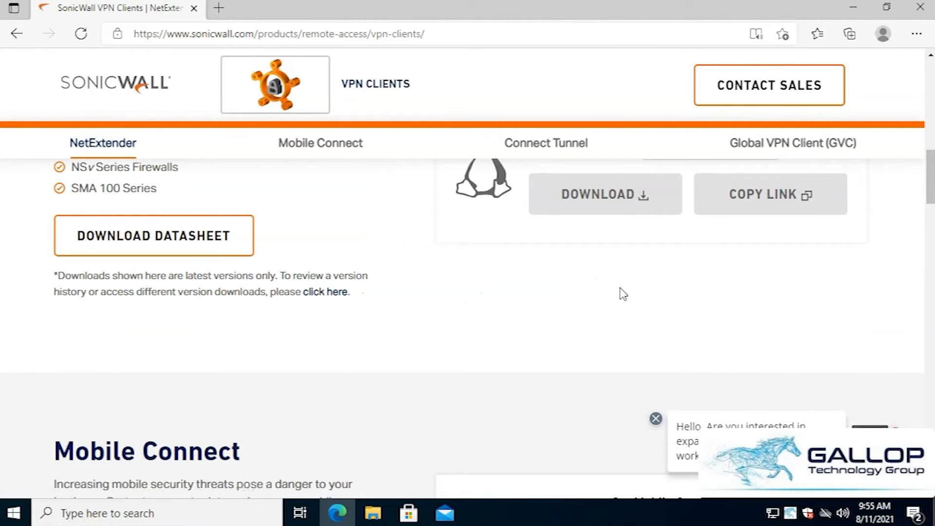
{"action": "scroll", "coordinate": [623, 294], "scroll_direction": "down", "scroll_amount": 4}
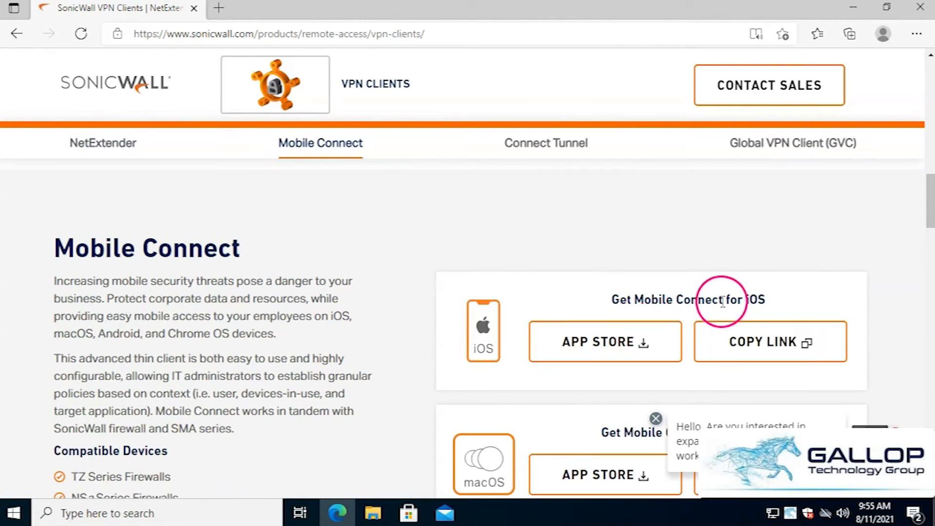
{"action": "scroll", "coordinate": [689, 324], "scroll_direction": "down", "scroll_amount": 3}
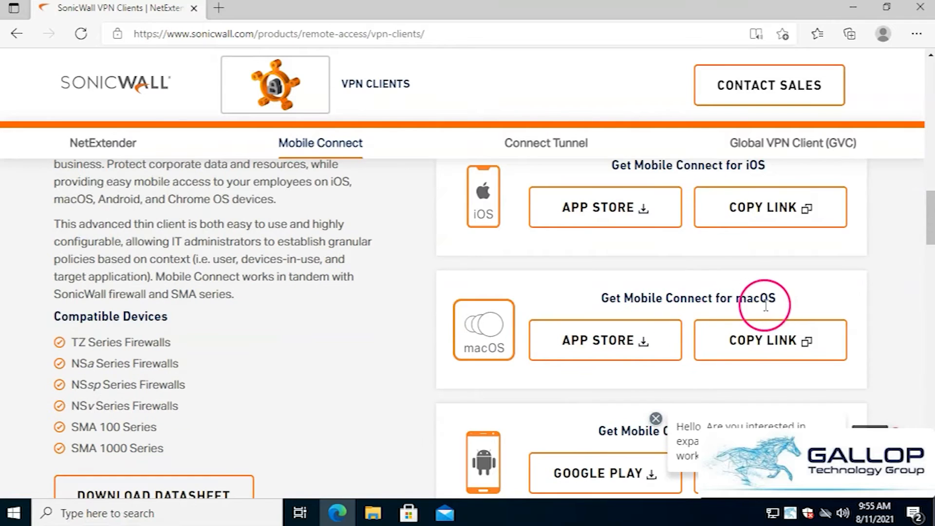
{"action": "scroll", "coordinate": [758, 307], "scroll_direction": "up", "scroll_amount": 8}
{"action": "scroll", "coordinate": [745, 306], "scroll_direction": "up", "scroll_amount": 4}
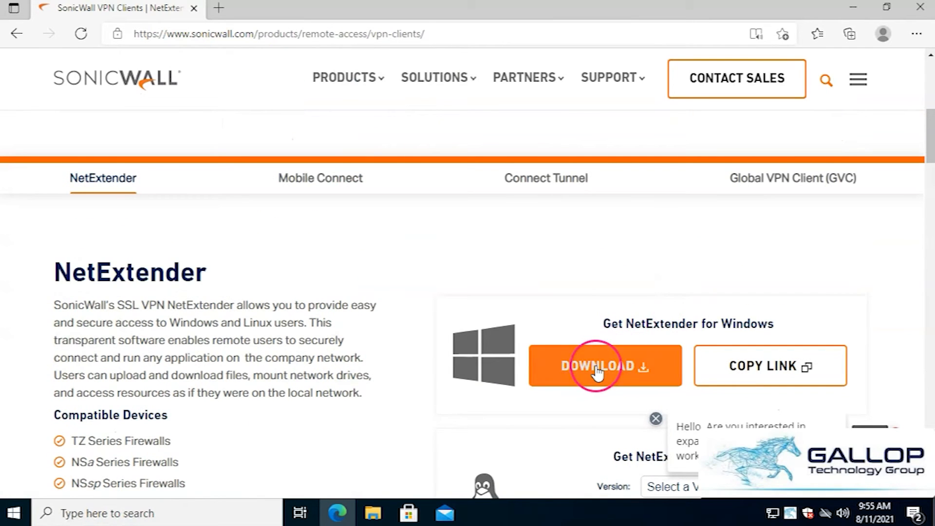
{"action": "left_click", "coordinate": [598, 374]}
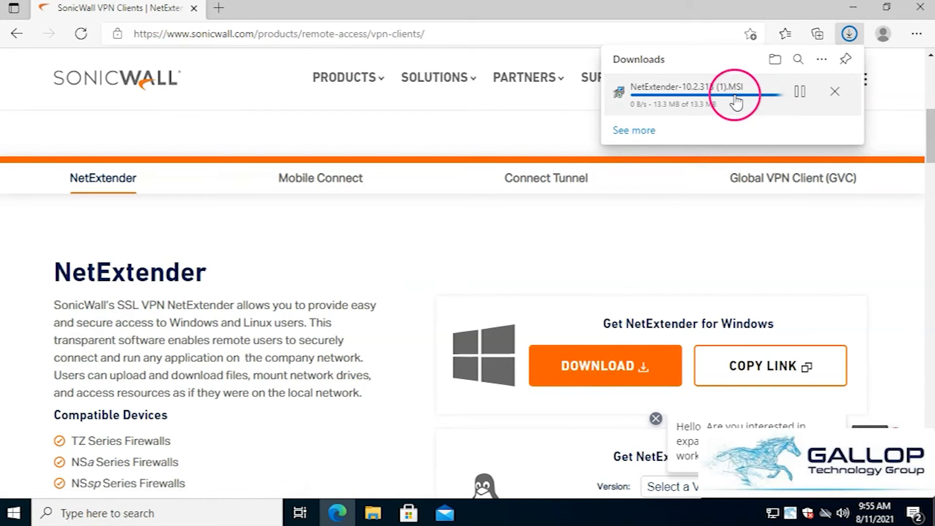
- Run the downloaded installer NetExtender-10.2.313 (1).MSI to bring up its setup wizard
{"action": "left_click", "coordinate": [736, 101]}
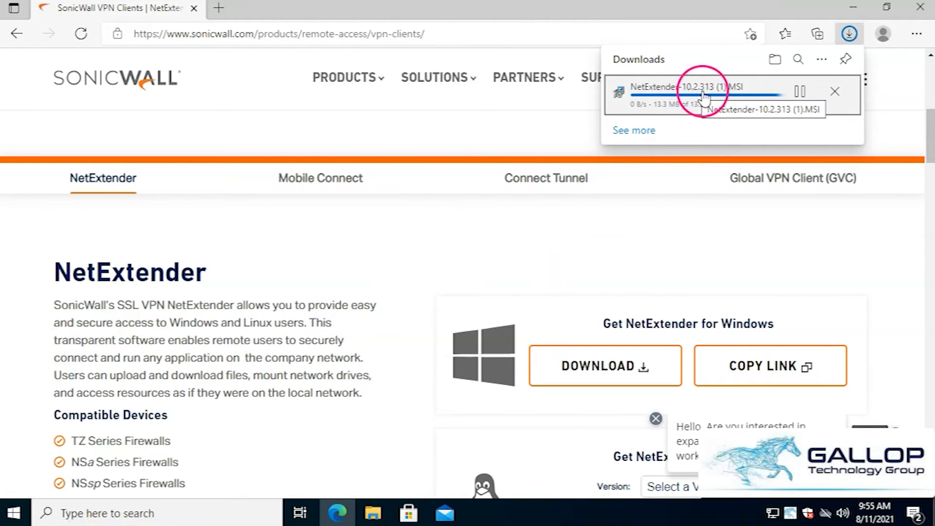
{"action": "scroll", "coordinate": [536, 302], "scroll_direction": "down", "scroll_amount": 3}
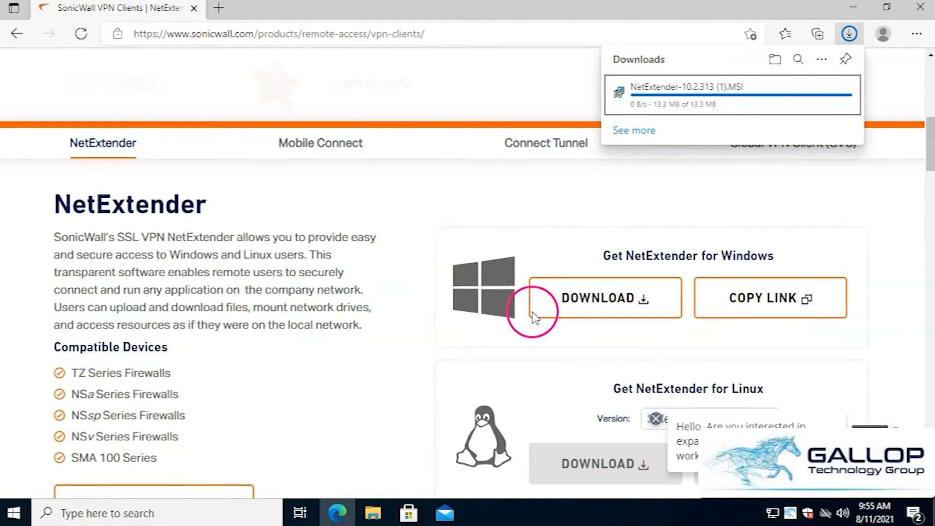
{"action": "scroll", "coordinate": [533, 316], "scroll_direction": "down", "scroll_amount": 3}
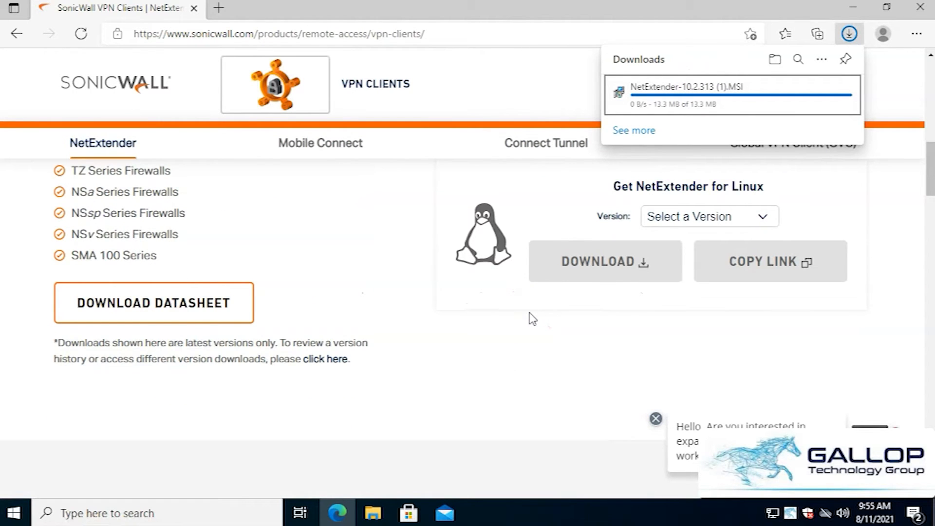
{"action": "scroll", "coordinate": [531, 320], "scroll_direction": "up", "scroll_amount": 3}
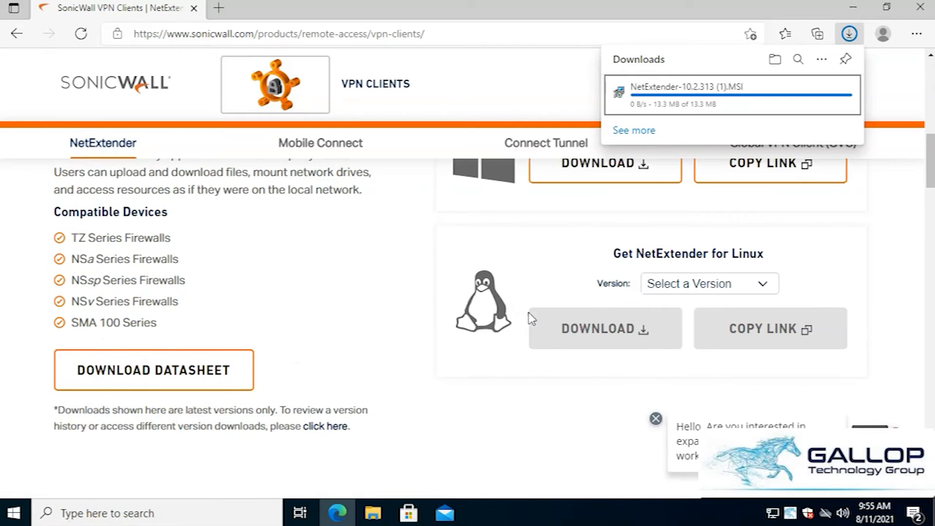
{"action": "left_click", "coordinate": [579, 306]}
{"action": "scroll", "coordinate": [581, 310], "scroll_direction": "up", "scroll_amount": 3}
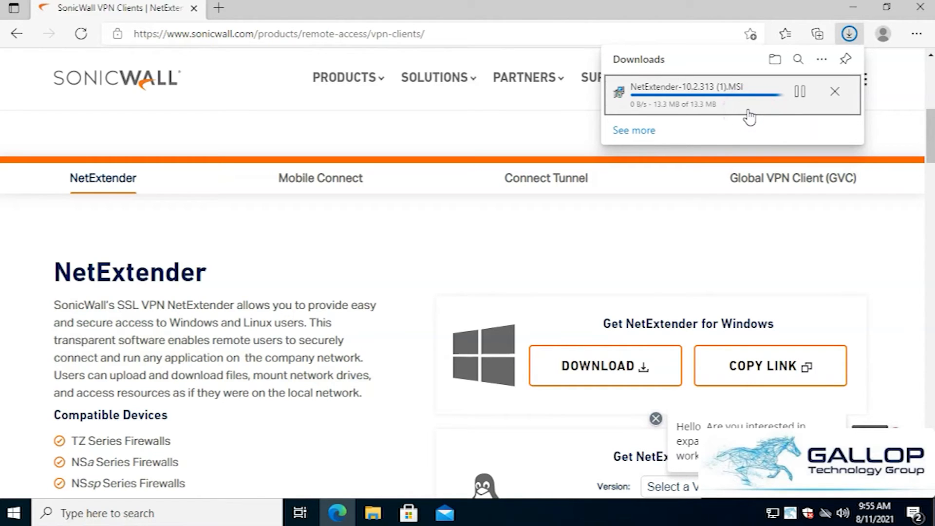
{"action": "left_click", "coordinate": [721, 106]}
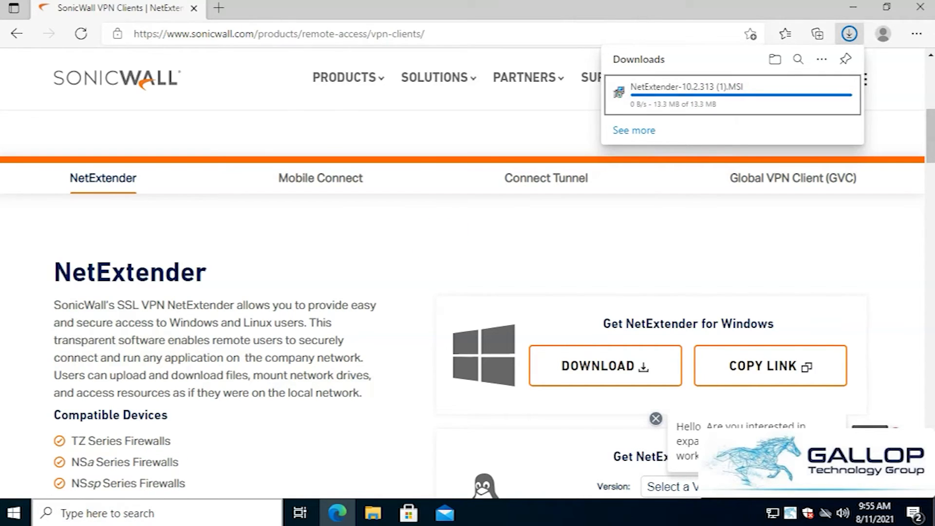
{"action": "left_click", "coordinate": [475, 324]}
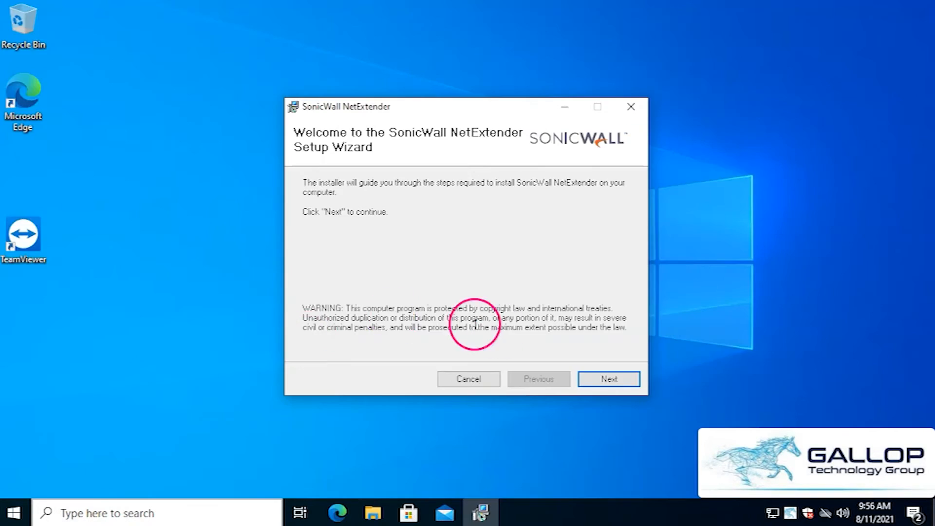
- Agree to the software license agreement in the NetExtender setup and accept the default installation folder
{"action": "left_click", "coordinate": [610, 380]}
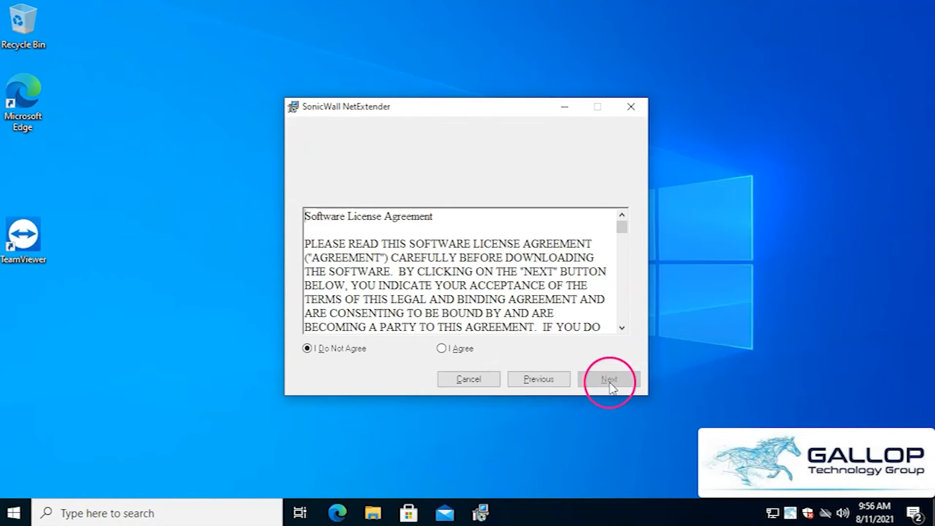
{"action": "left_click", "coordinate": [463, 349]}
{"action": "left_click", "coordinate": [592, 384]}
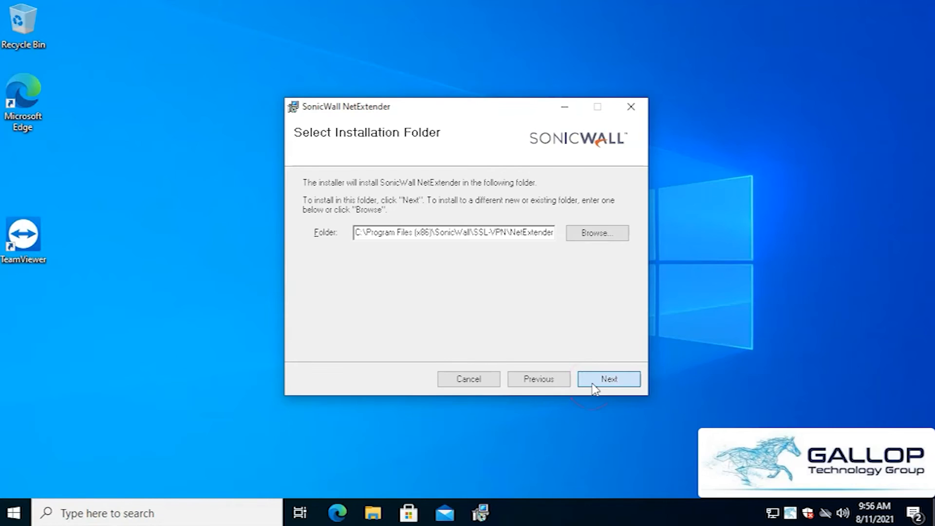
{"action": "left_click", "coordinate": [594, 384]}
- Fill in the default profile's server and domain, and start the installation with Desktop and Start Menu shortcuts
{"action": "left_click", "coordinate": [438, 229]}
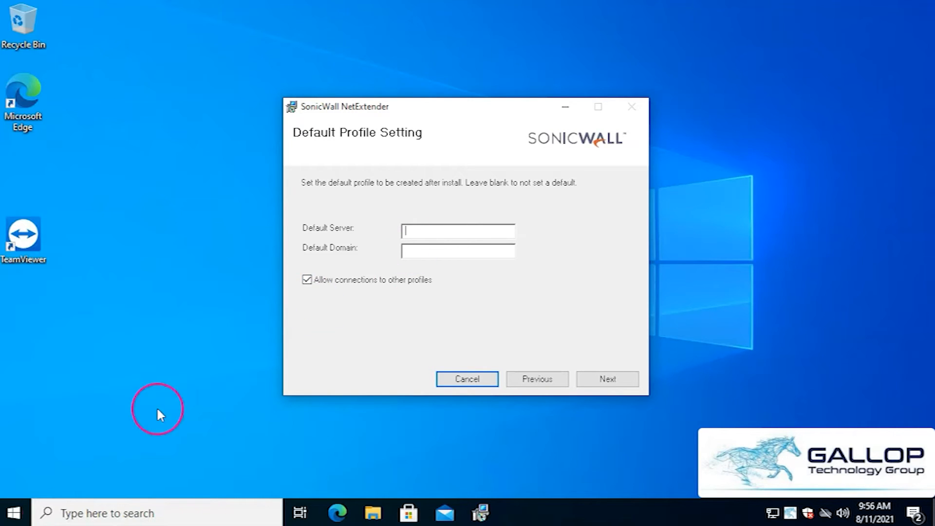
{"action": "left_click", "coordinate": [418, 229]}
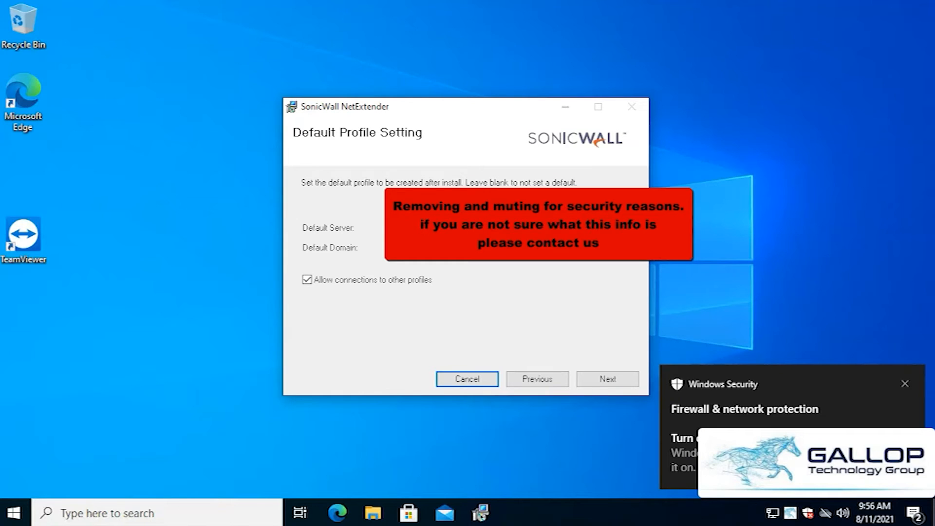
{"action": "left_click", "coordinate": [333, 285]}
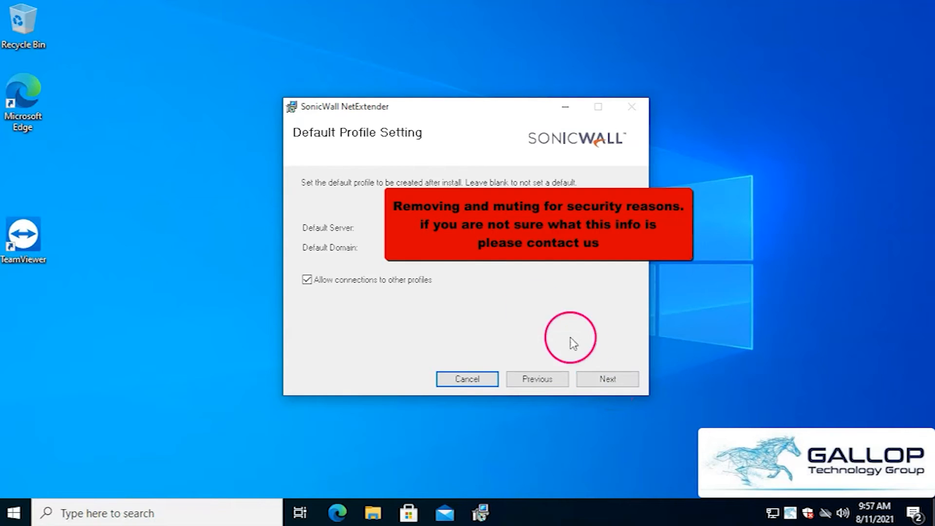
{"action": "left_click", "coordinate": [615, 382]}
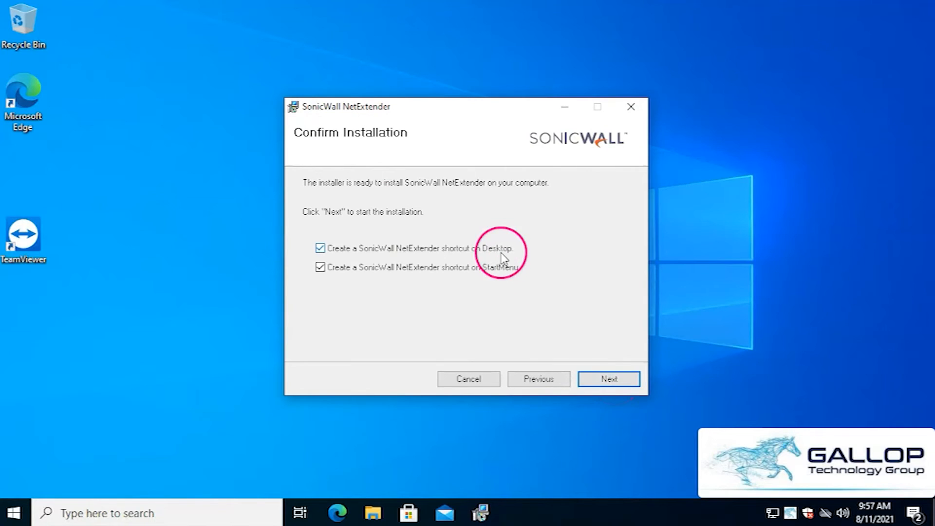
{"action": "left_click", "coordinate": [615, 381]}
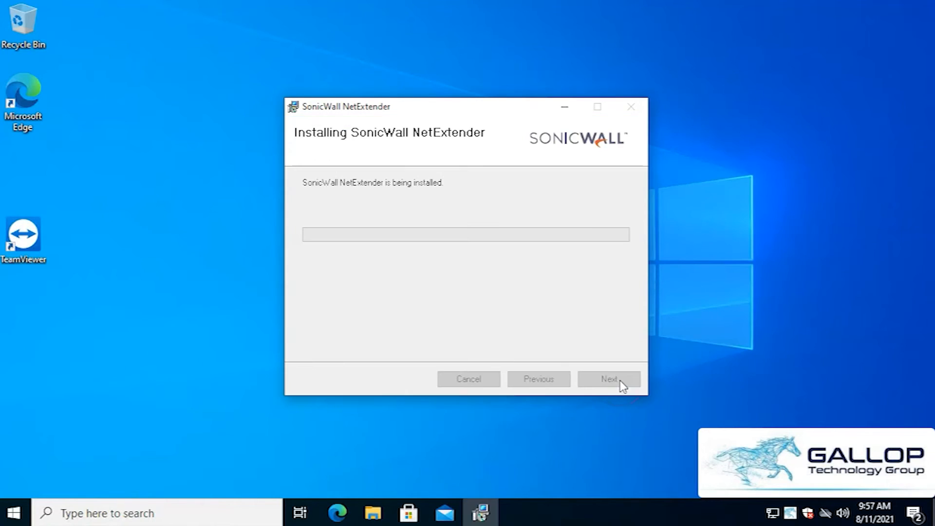
- Finish the NetExtender setup with Launch SonicWall NetExtender checked, and agree to restart the system
{"action": "left_click", "coordinate": [428, 360]}
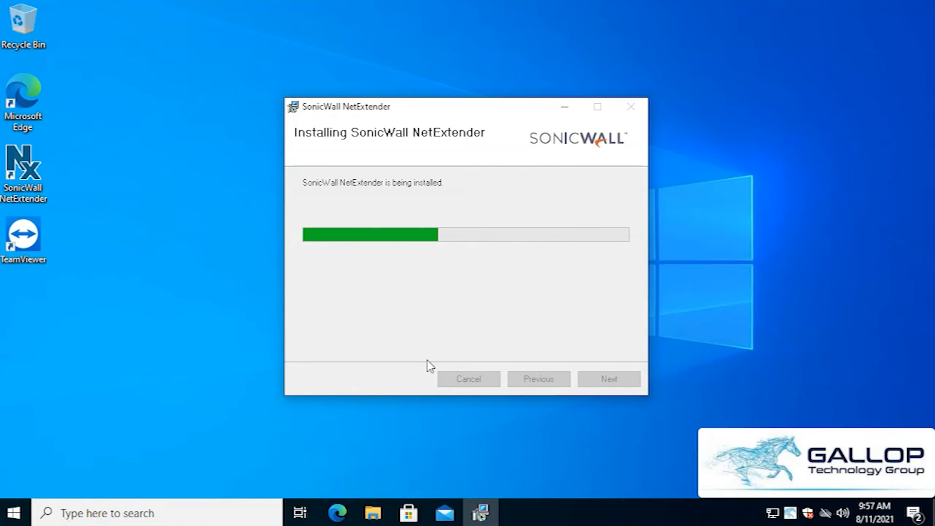
{"action": "left_click", "coordinate": [320, 244]}
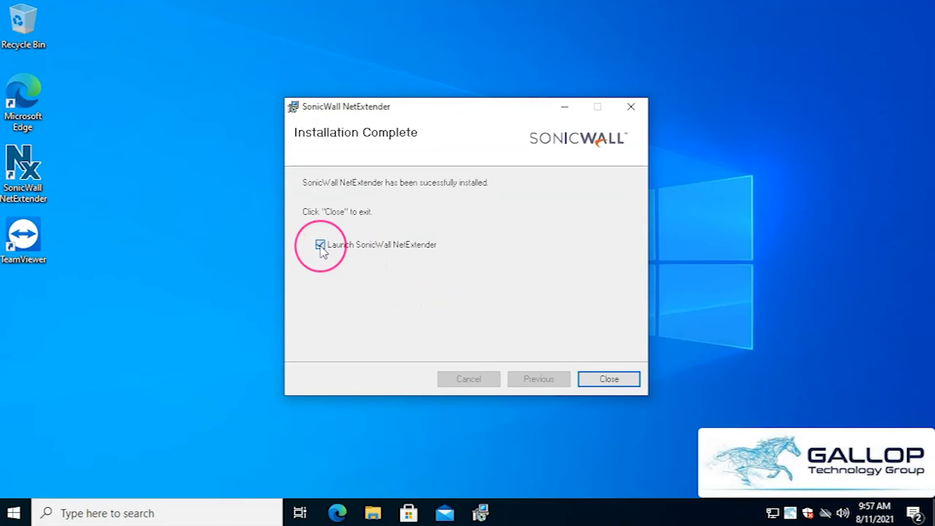
{"action": "left_click", "coordinate": [617, 379]}
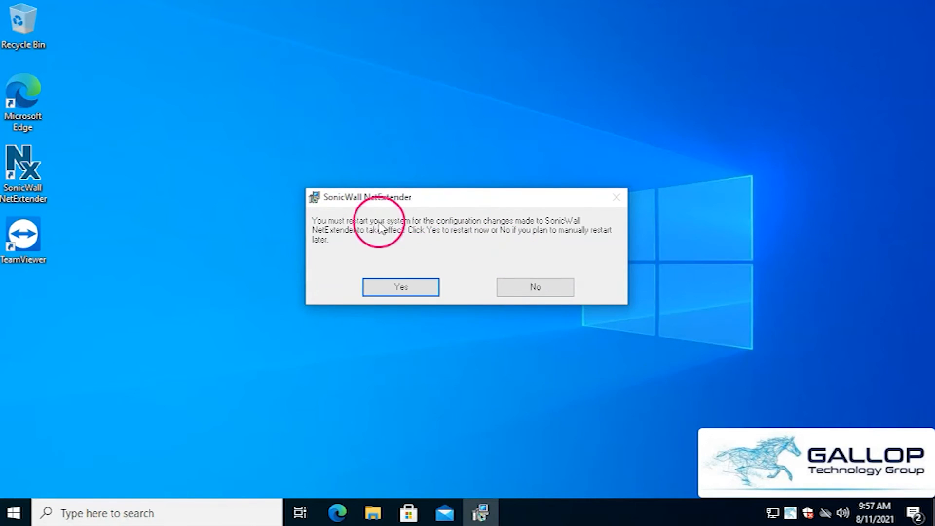
{"action": "left_click_drag", "start_coordinate": [426, 199], "coordinate": [426, 195]}
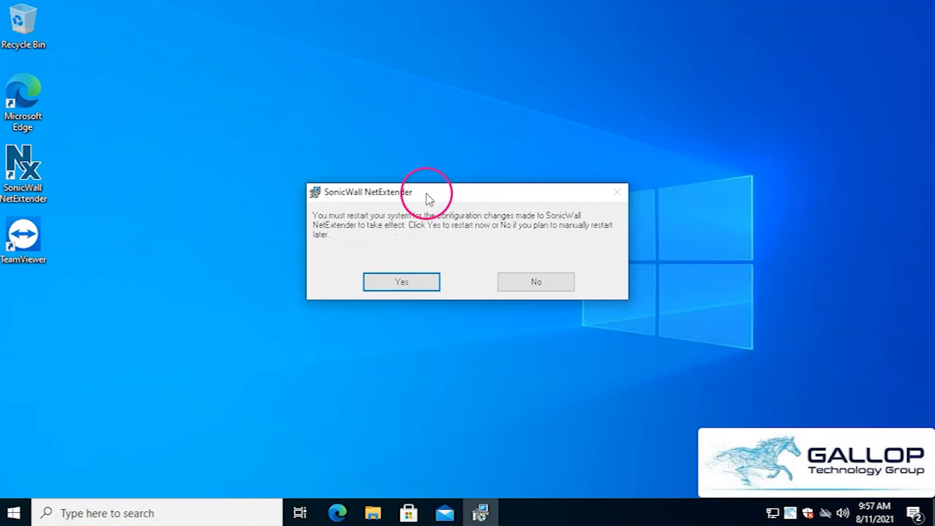
{"action": "left_click", "coordinate": [411, 282]}
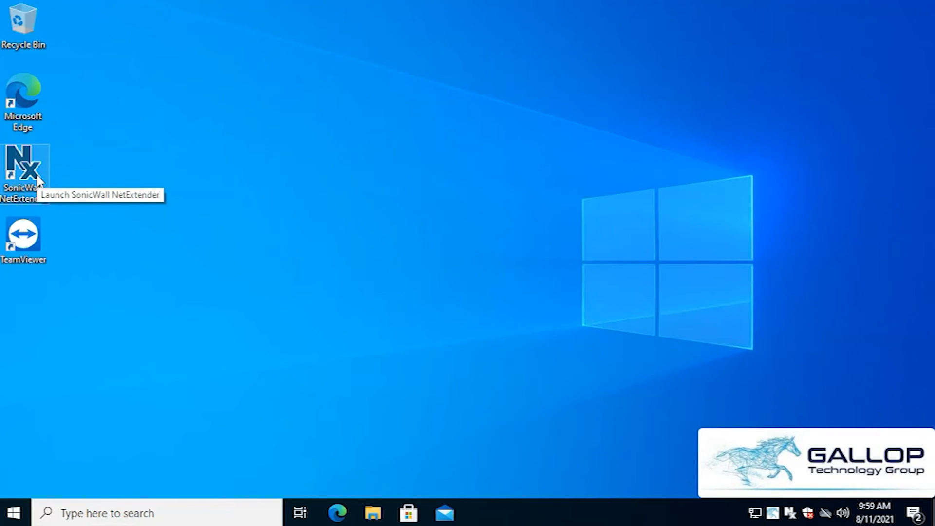
- Launch SonicWall NetExtender from the desktop and choose the login option Save user name & password if server allows
{"action": "double_click", "coordinate": [38, 177]}
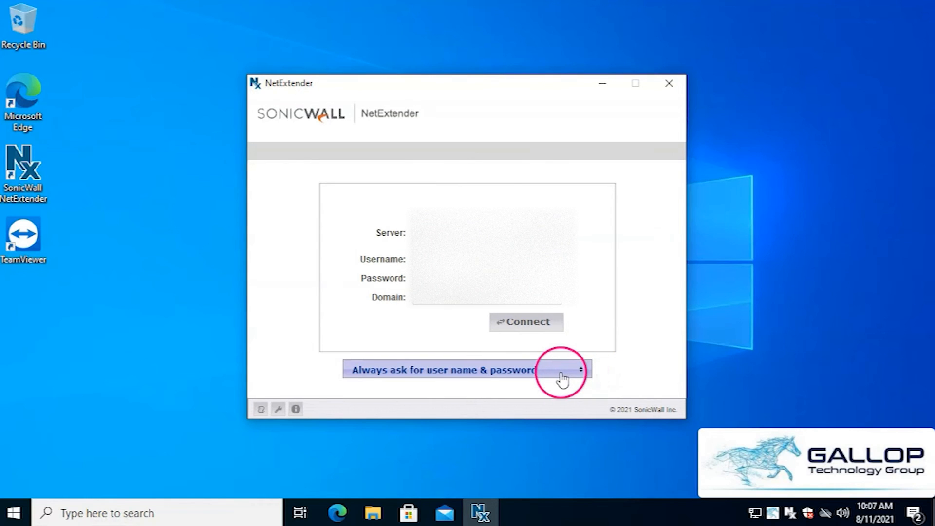
{"action": "left_click", "coordinate": [401, 378]}
{"action": "left_click", "coordinate": [400, 377]}
{"action": "left_click", "coordinate": [401, 377]}
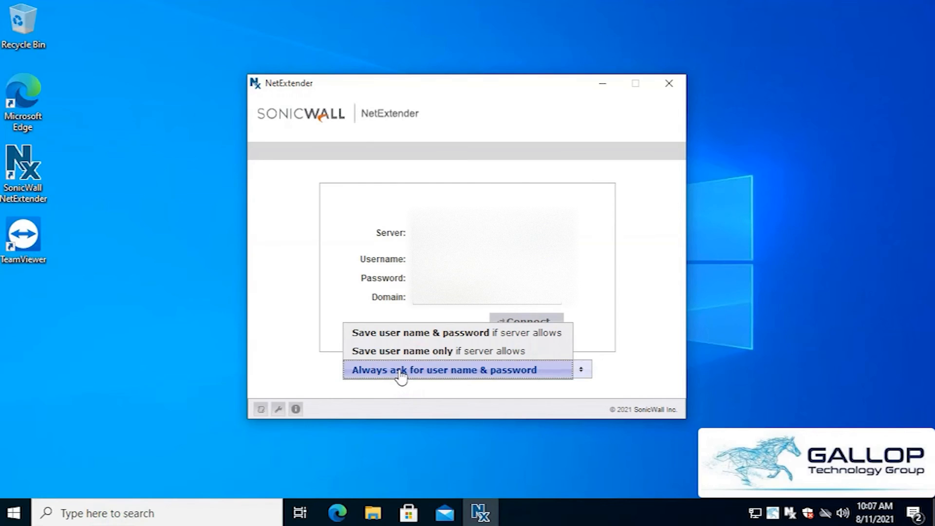
{"action": "left_click", "coordinate": [515, 335]}
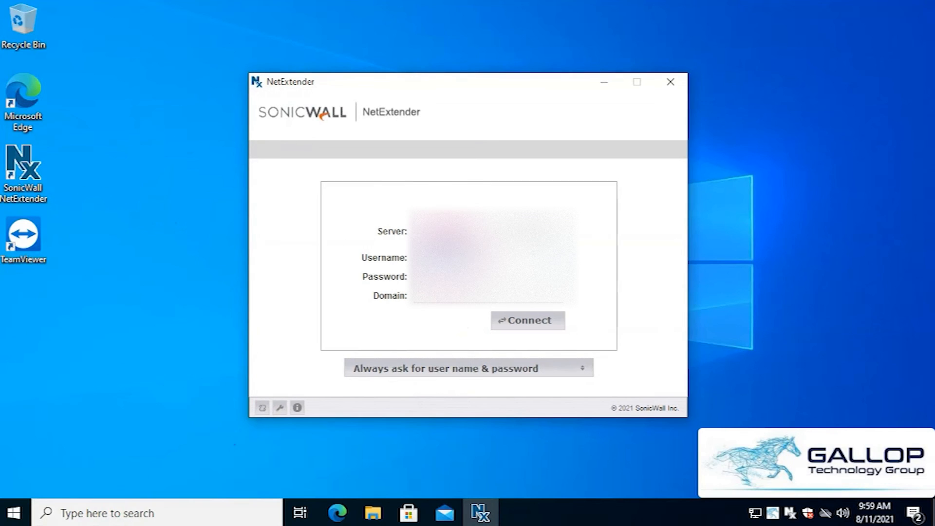
- Connect to the VPN server with the filled-in login details and always trust its security certificate
{"action": "key", "text": "Return"}
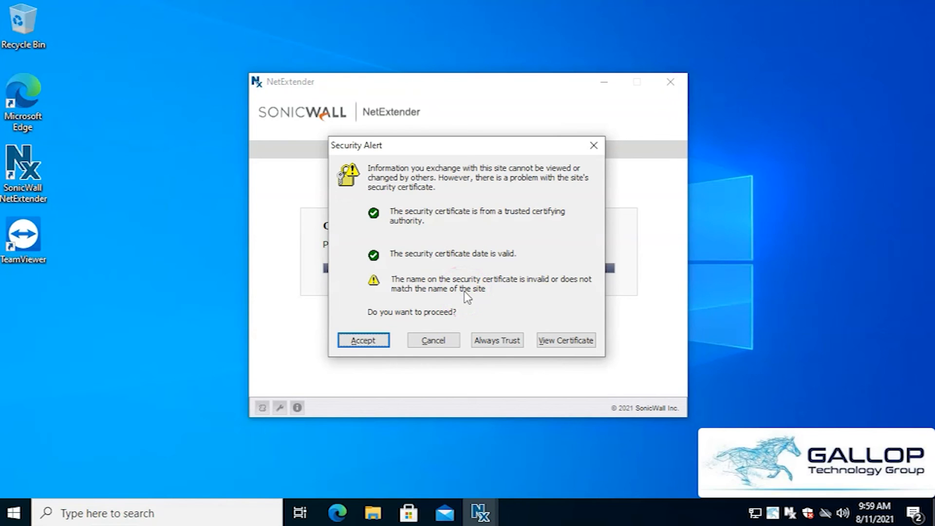
{"action": "left_click", "coordinate": [487, 338]}
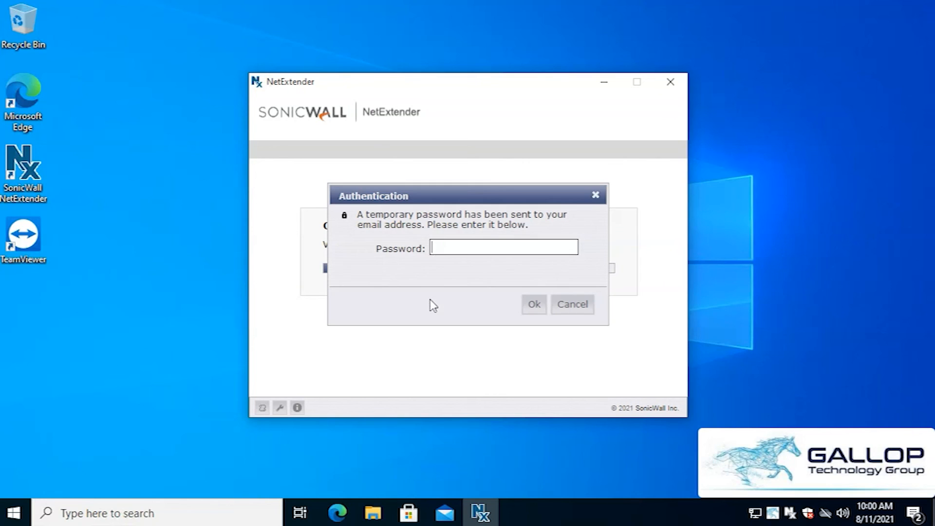
- Enter the temporary password sent by e-mail in the Authentication dialog and submit it to complete the VPN connection
{"action": "left_click", "coordinate": [453, 249]}
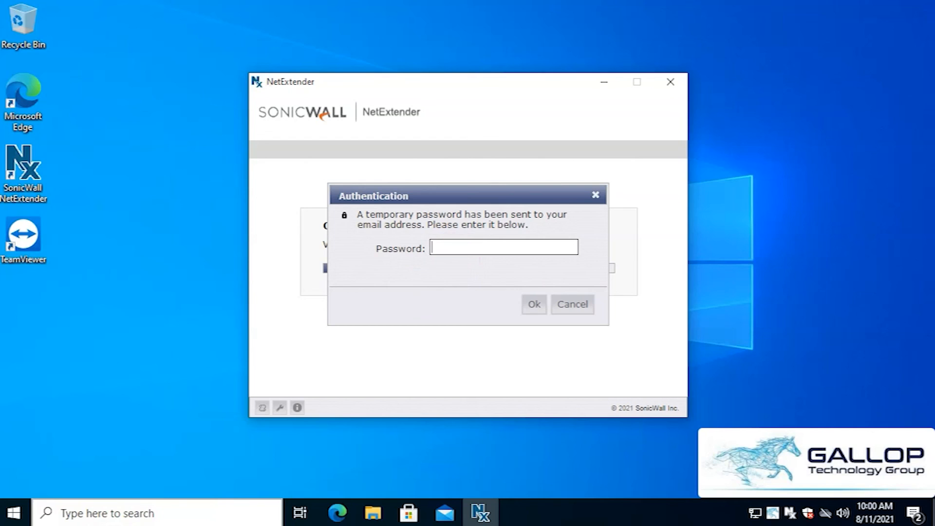
{"action": "left_click", "coordinate": [497, 248]}
{"action": "type", "text": "****"}
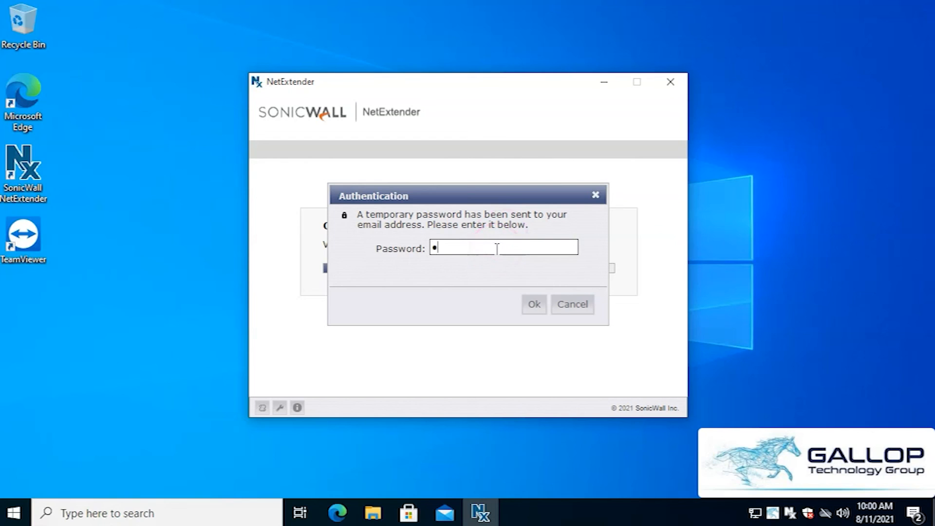
{"action": "left_click", "coordinate": [534, 304]}
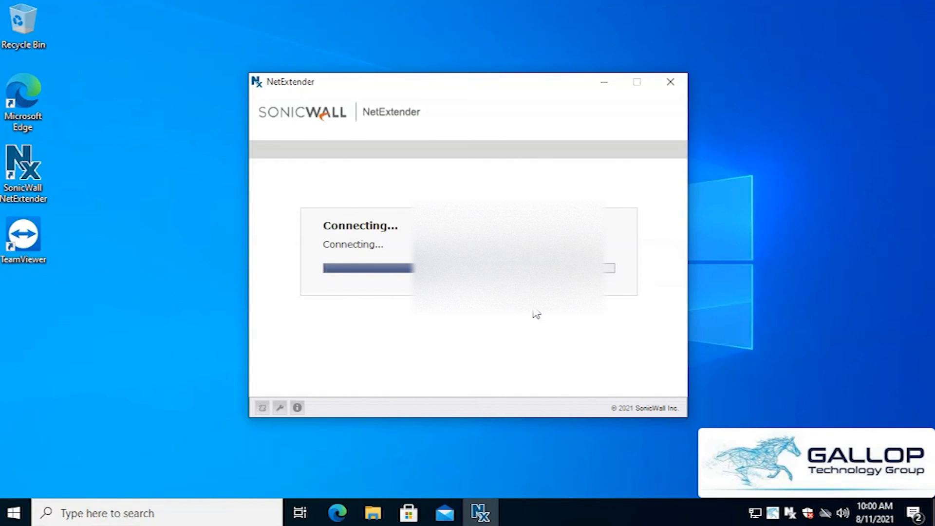
{"action": "left_click", "coordinate": [197, 348]}
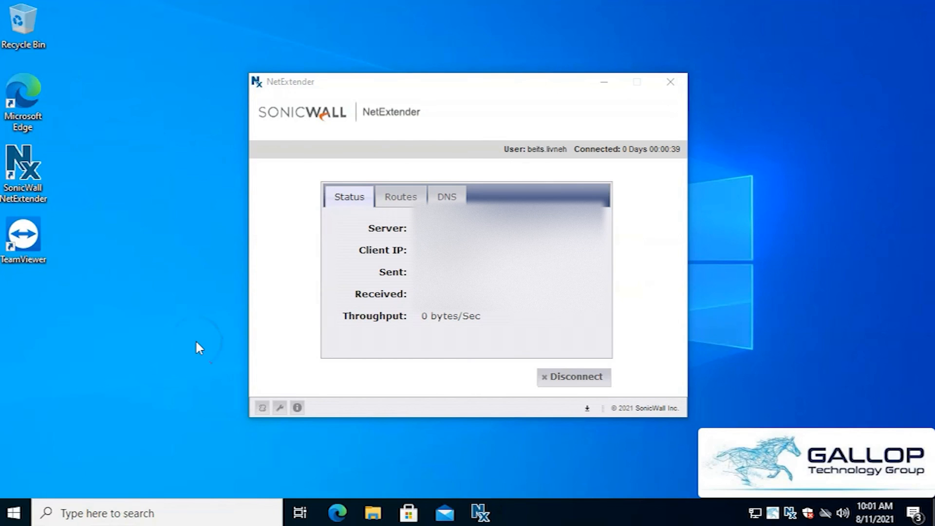